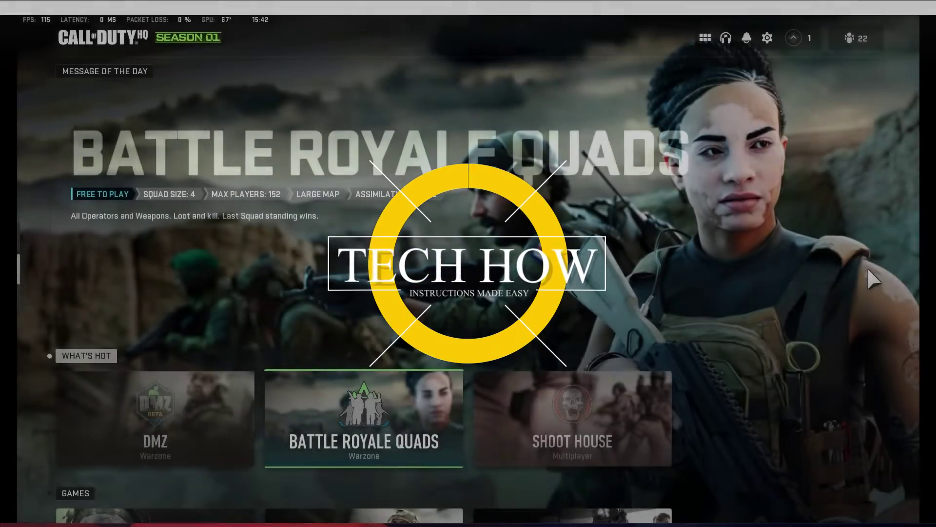
Step: Launch Warzone 2.0 Battle Royale from the Games list
scroll(867, 267, "down", 2)
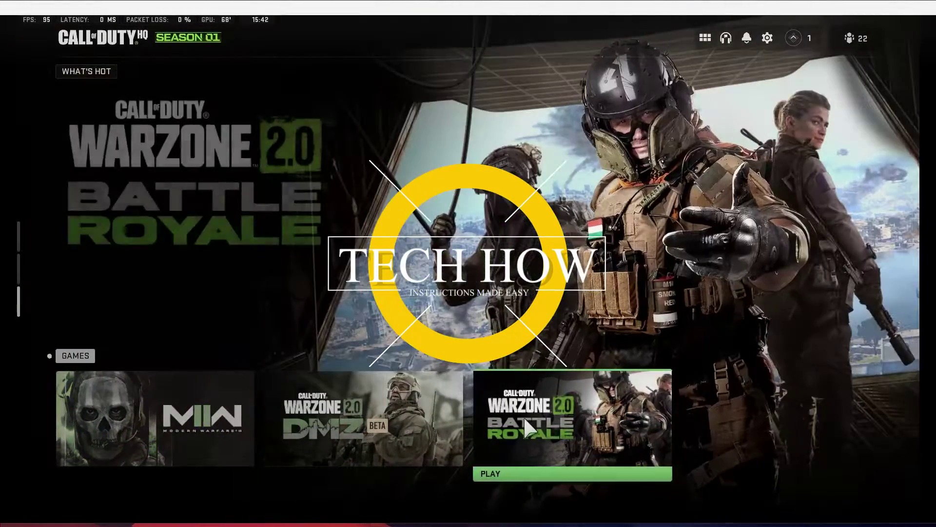
left_click(524, 419)
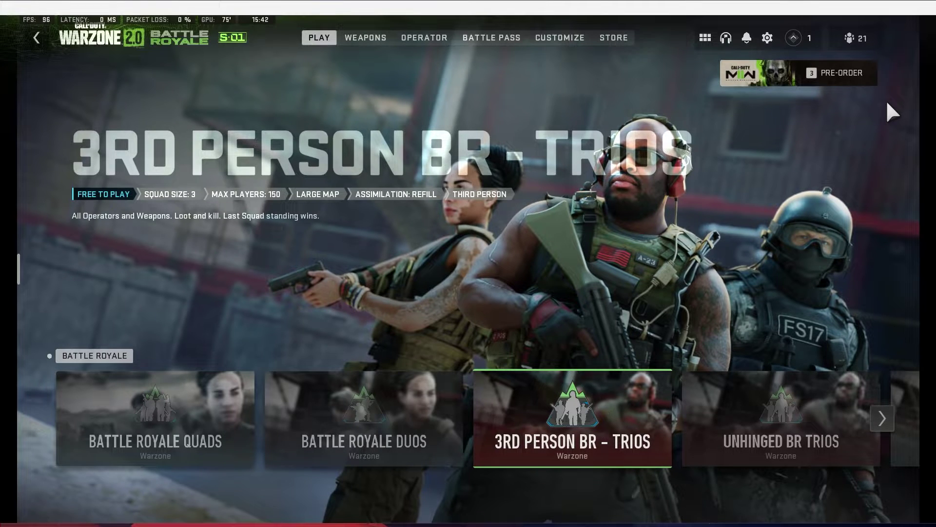
Step: In Audio settings, leave Voice Chat, Last Words Voice Chat and Proximity Chat all On
left_click(767, 37)
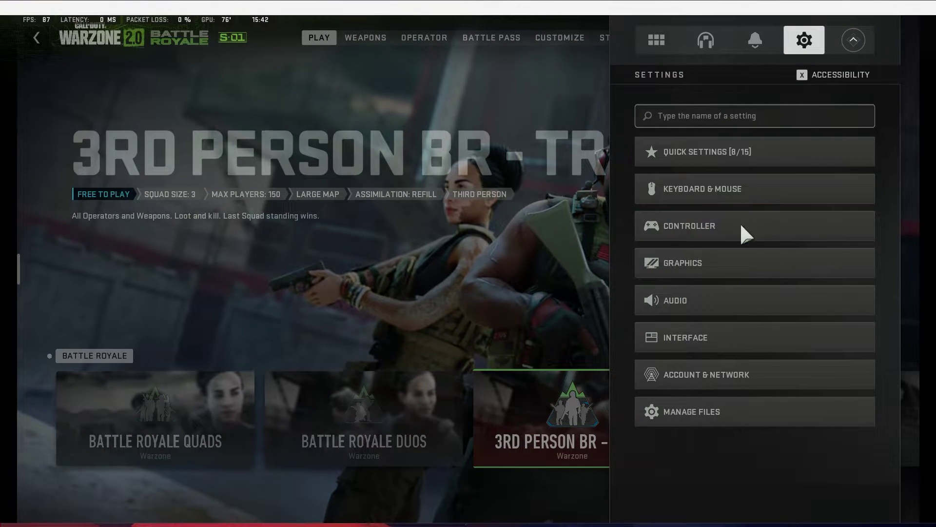
left_click(733, 299)
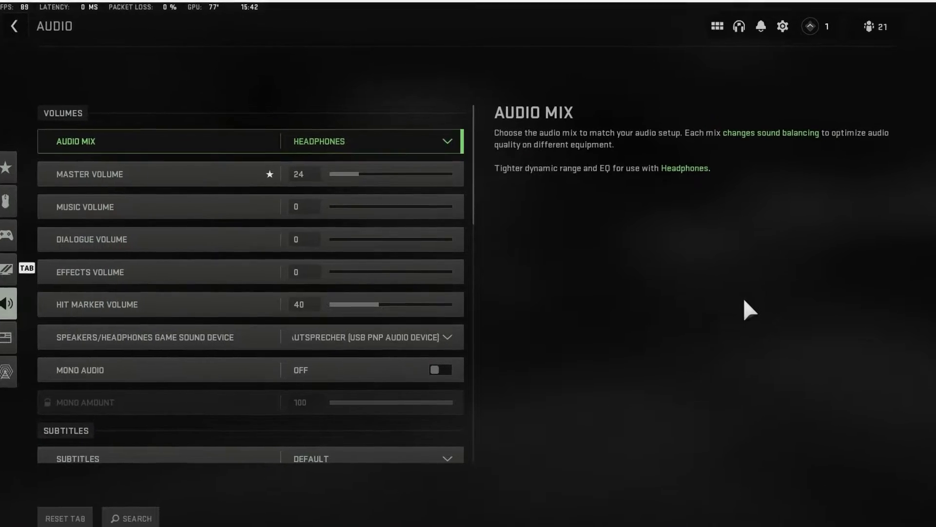
left_click_drag(476, 161, 470, 294)
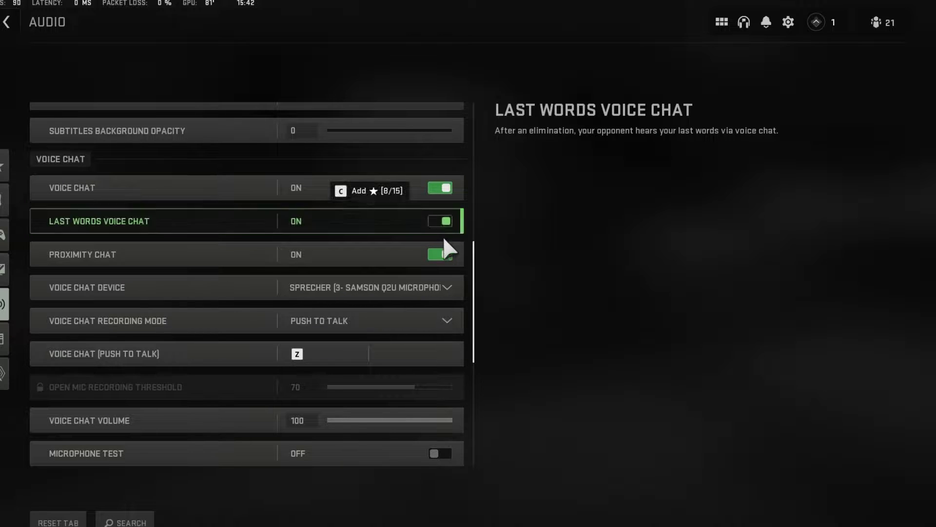
left_click(445, 254)
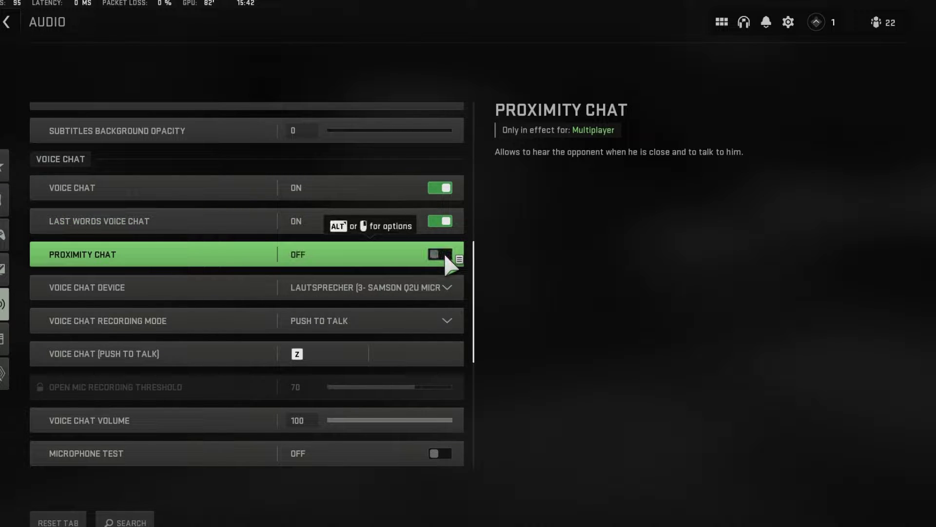
left_click(445, 254)
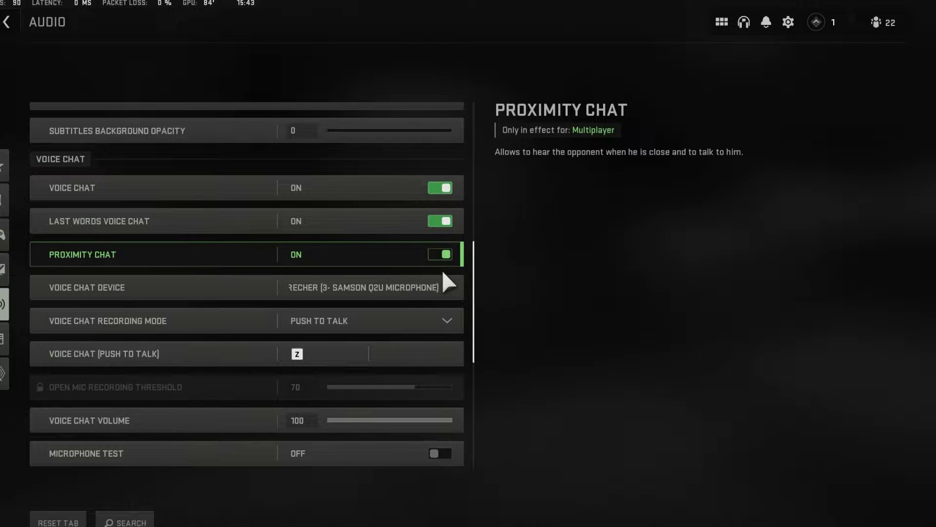
Step: Keep Samson Q2U as the voice chat device and Push to Talk as the recording mode
left_click(448, 286)
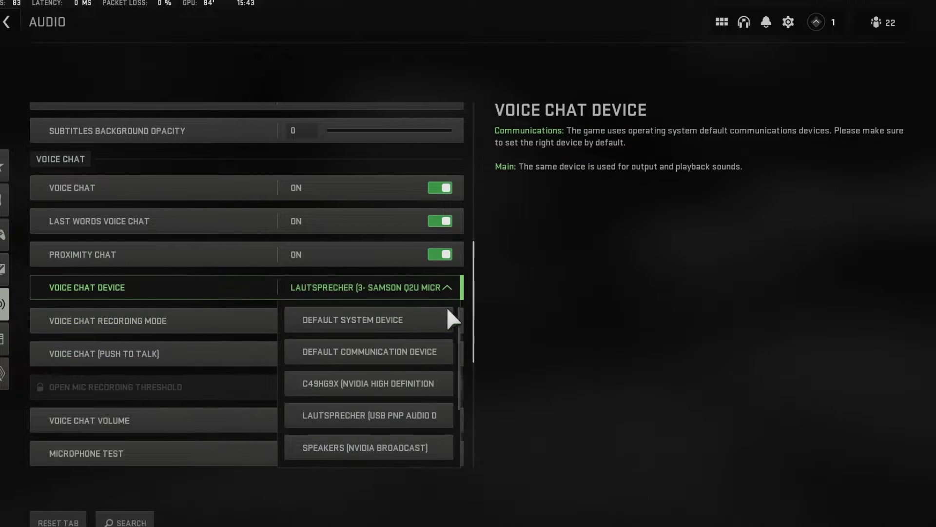
scroll(434, 346, "down", 3)
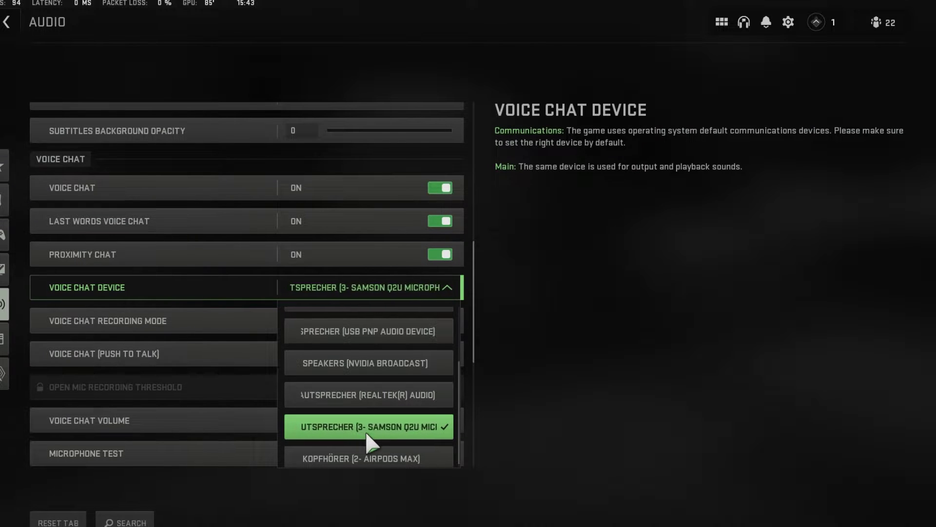
left_click(449, 285)
left_click(446, 322)
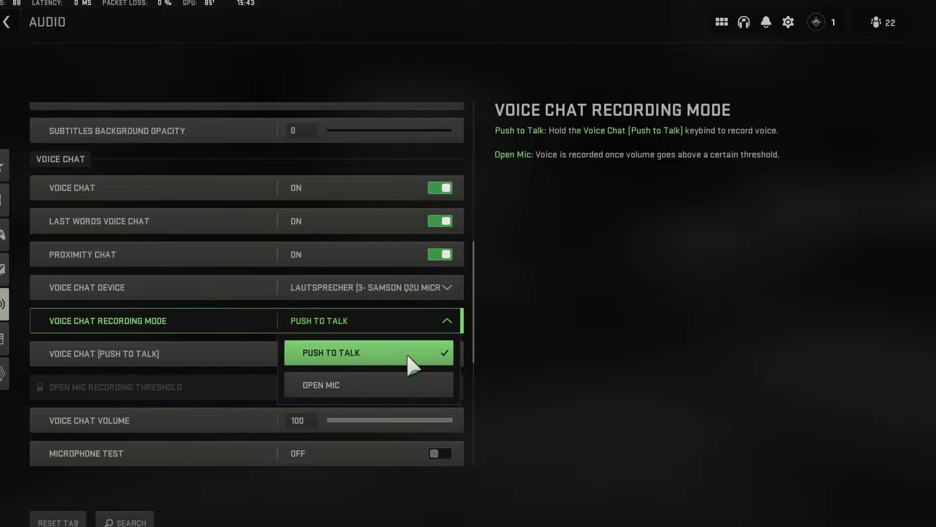
left_click(370, 353)
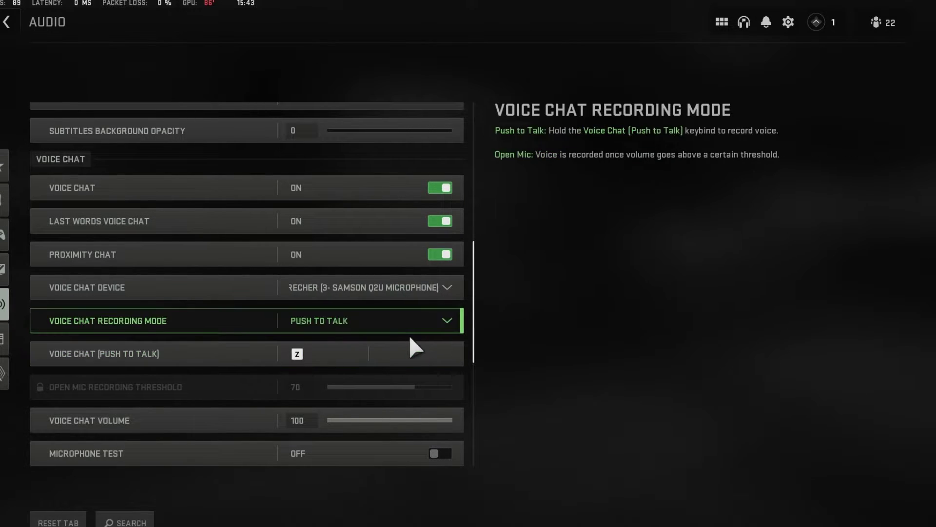
Step: Set Voice Chat Volume to 100 and run, then stop, a microphone test
left_click_drag(476, 331, 476, 395)
left_click(438, 244)
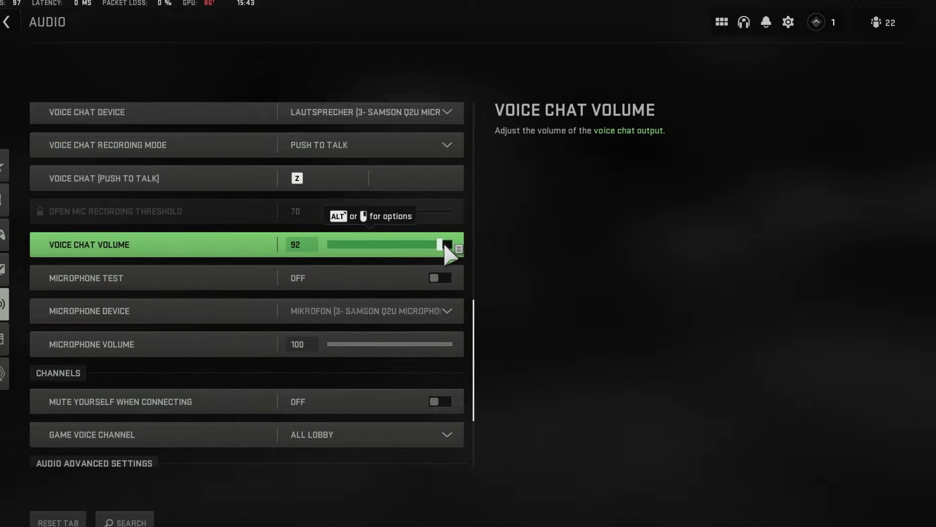
left_click_drag(437, 244, 459, 248)
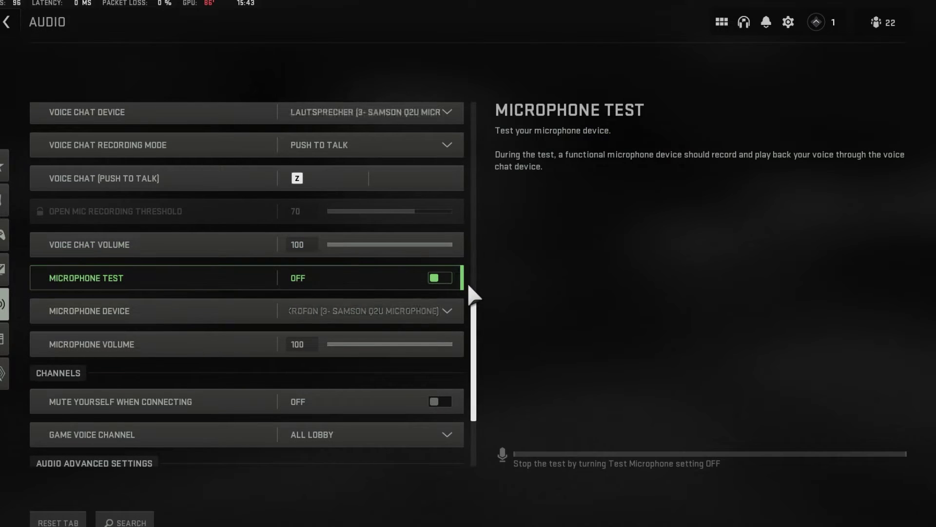
left_click(447, 276)
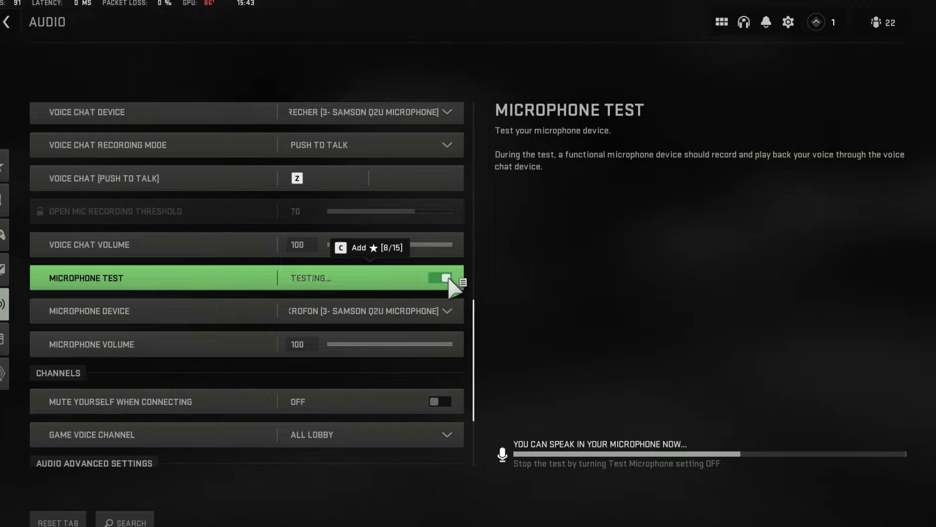
left_click(446, 277)
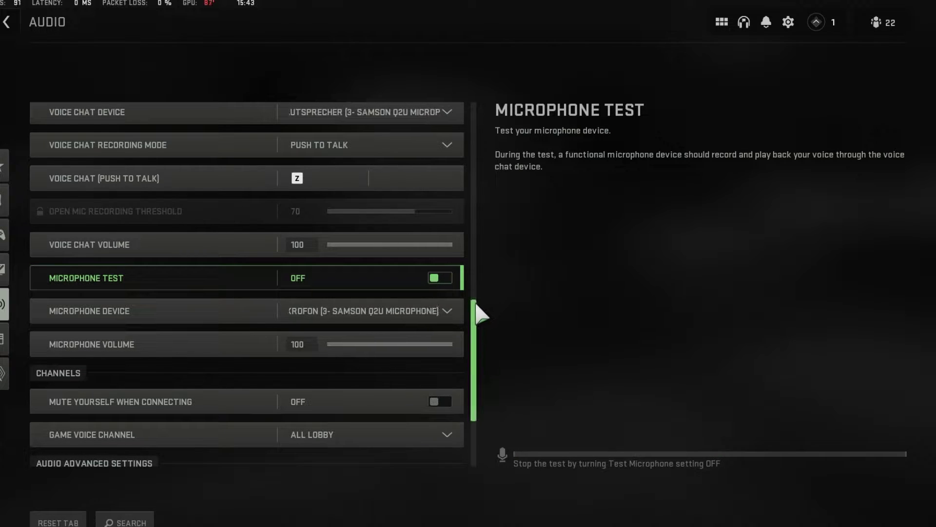
Step: Keep the Samson Q2U as the Microphone Device
left_click_drag(477, 310, 472, 333)
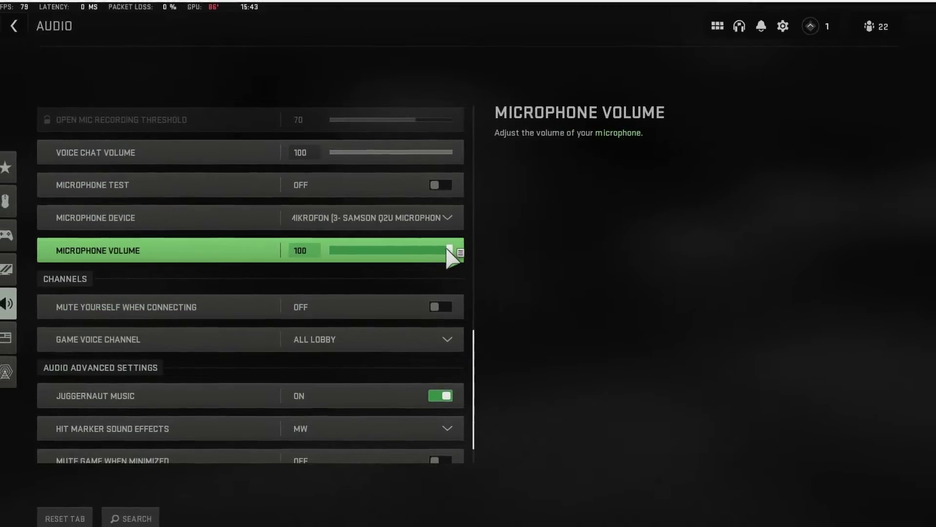
left_click(447, 220)
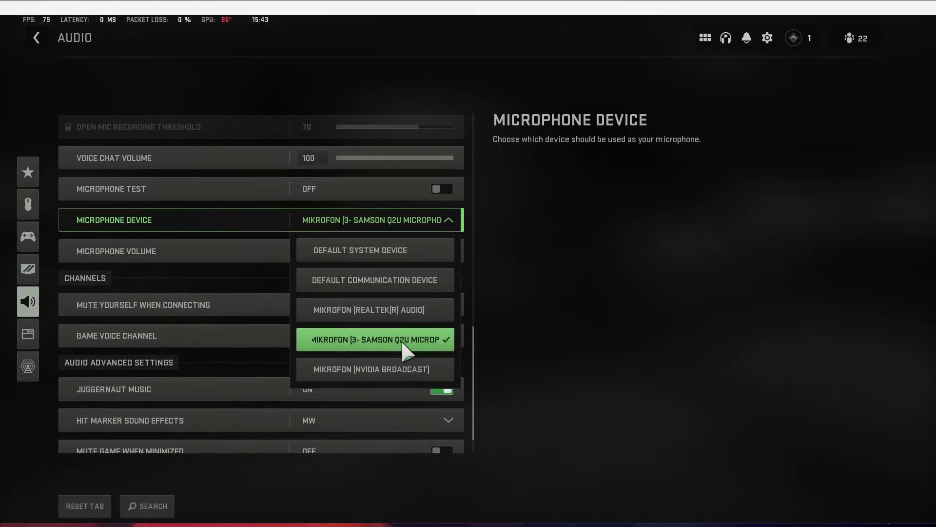
left_click(444, 214)
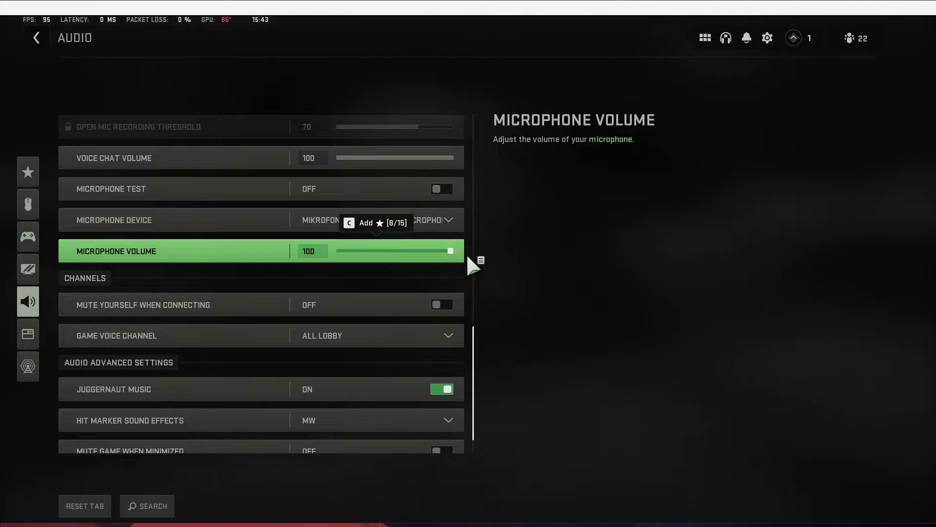
Step: Exit Warzone and open Windows Settings by searching 'set' in Start
key("Escape")
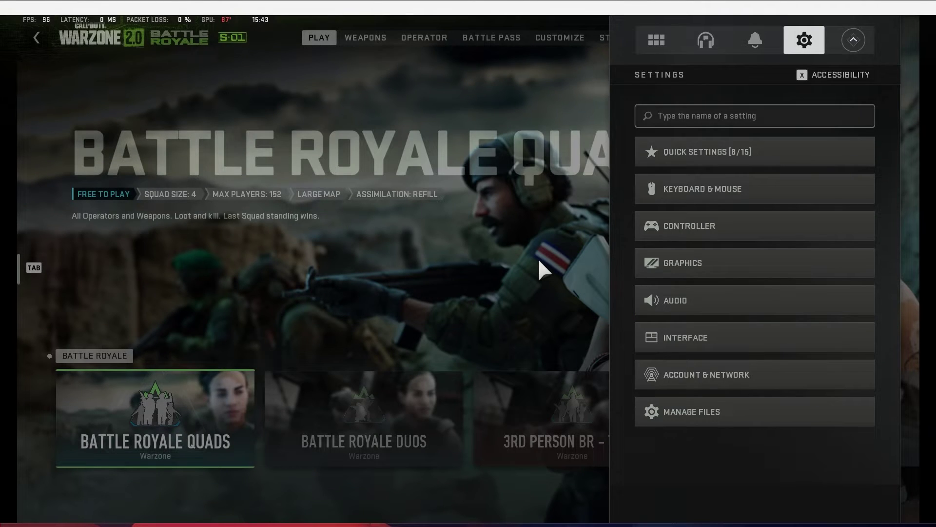
key("Escape")
key("Escape")
key("Escape")
key("Escape")
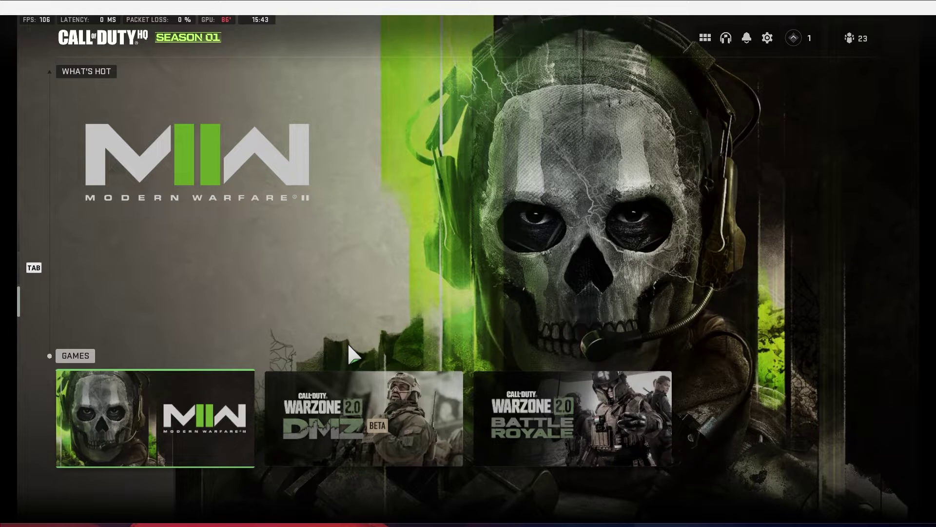
key("super")
type("set")
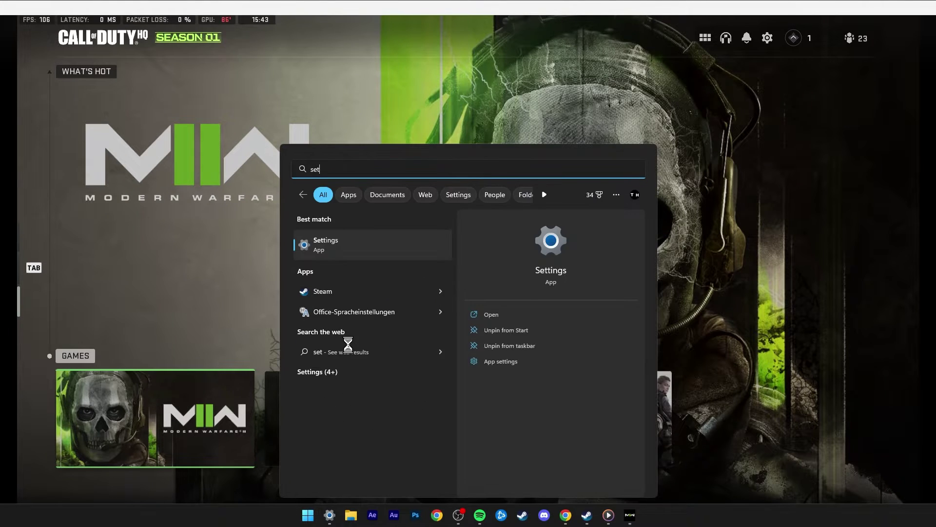
key("Return")
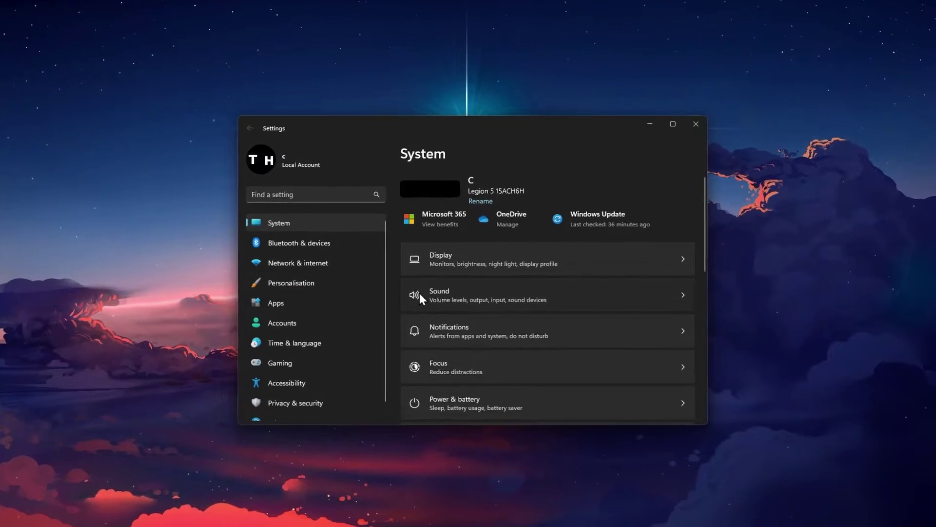
Step: On the Sound page, confirm the Samson Q2U input at volume 100, then open More sound settings
left_click(415, 293)
scroll(410, 300, "down", 10)
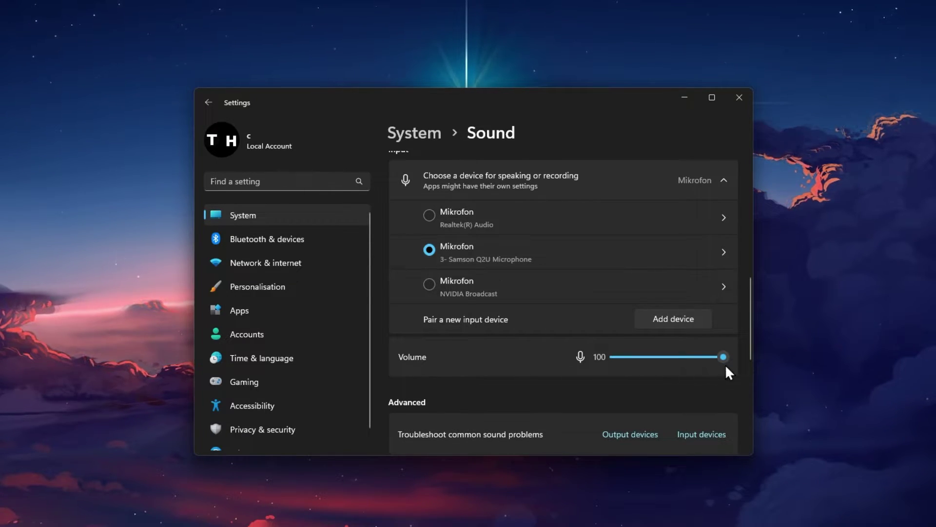
scroll(634, 353, "down", 5)
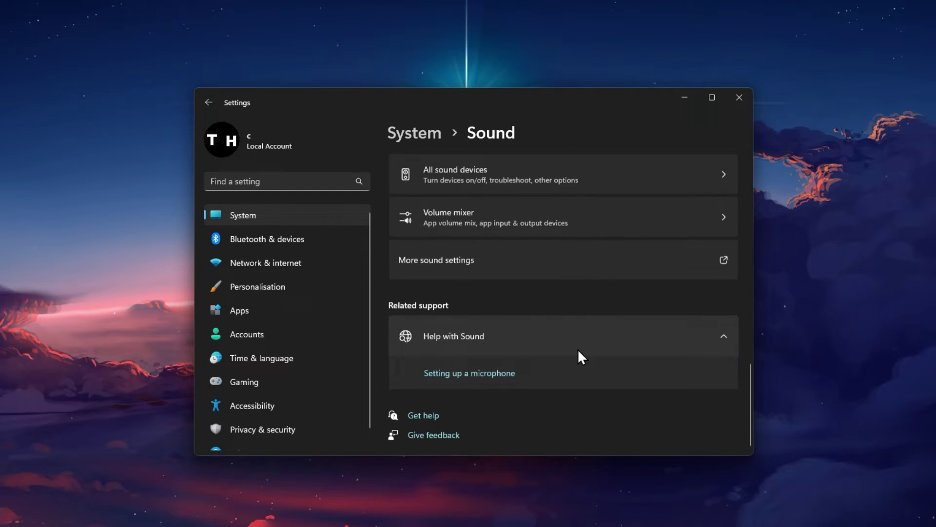
left_click(467, 262)
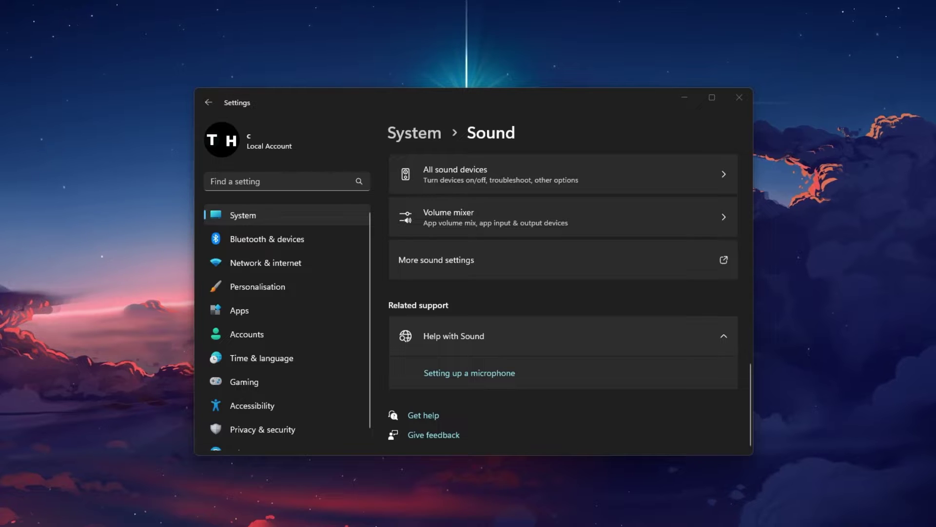
Step: On the Recording tab, check the Samson Q2U microphone's options
left_click_drag(503, 137, 531, 141)
left_click(684, 98)
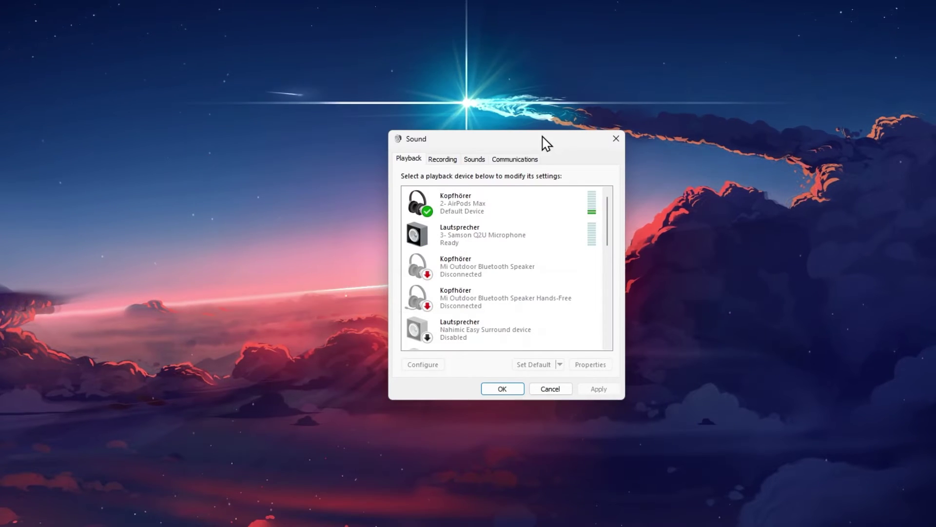
left_click(442, 160)
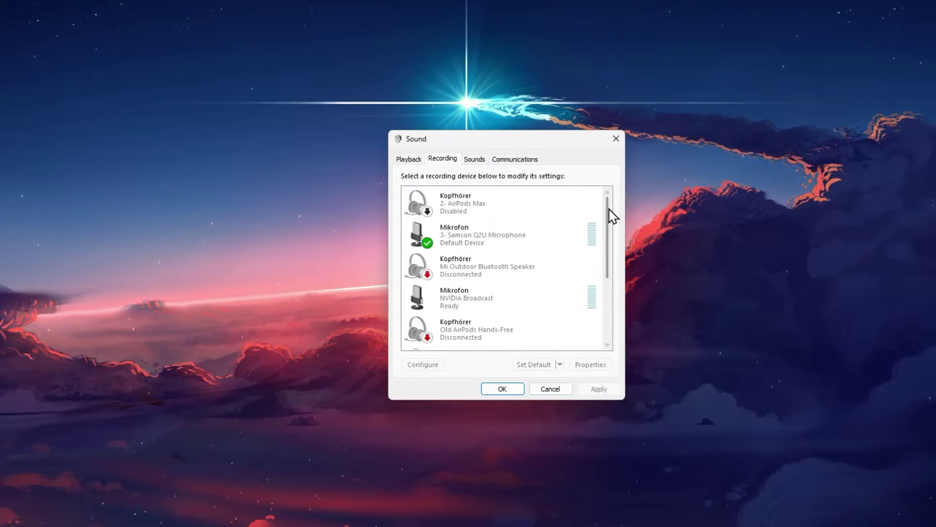
right_click(546, 236)
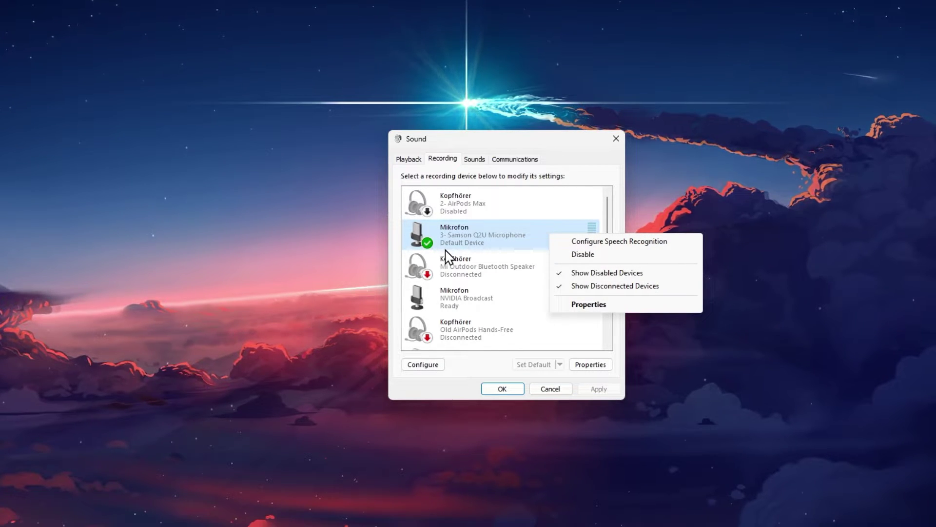
left_click(609, 207)
Step: Check the Realtek microphone's options, then search 'dev' in Start for Device Manager
left_click_drag(608, 203, 602, 302)
right_click(540, 271)
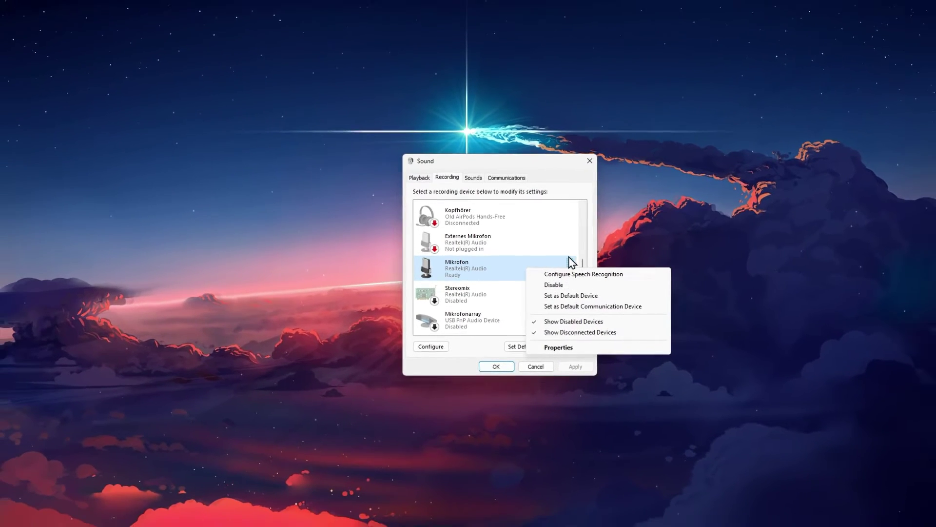
key("super")
type("dev")
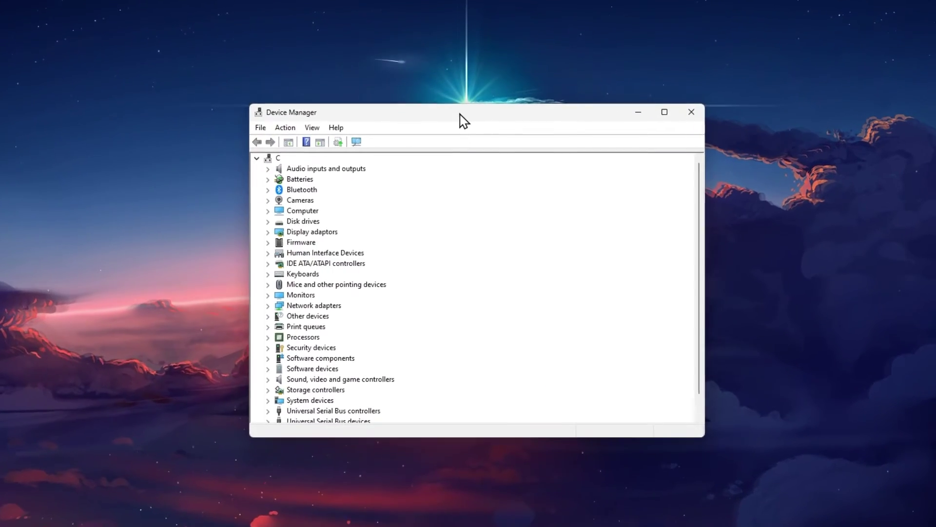
Step: Start Update driver for Lautsprecher (3- Samson Q2U Microphone) under Audio inputs and outputs, then close it
left_click(253, 161)
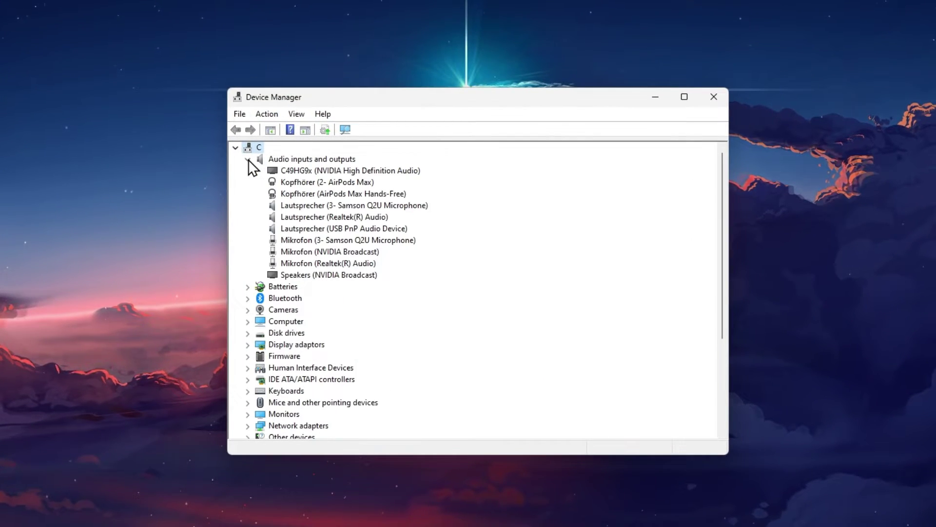
right_click(428, 208)
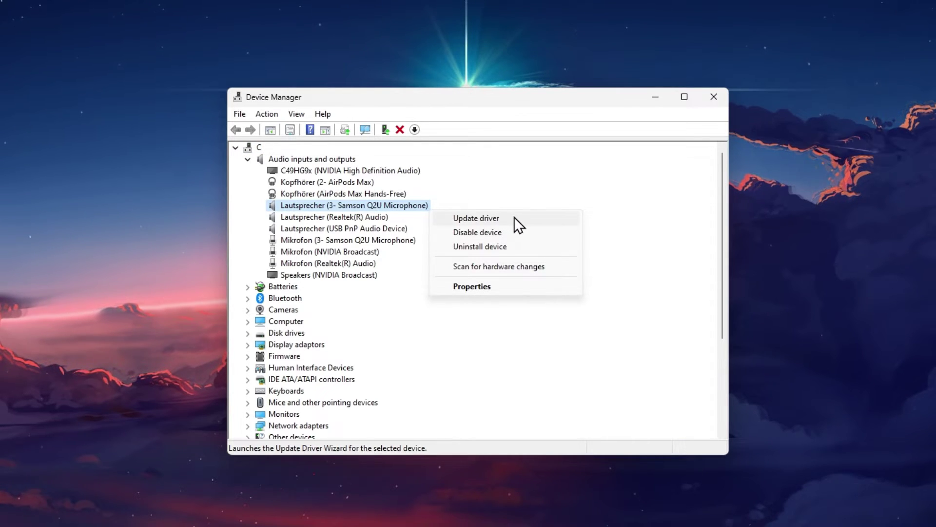
left_click(517, 220)
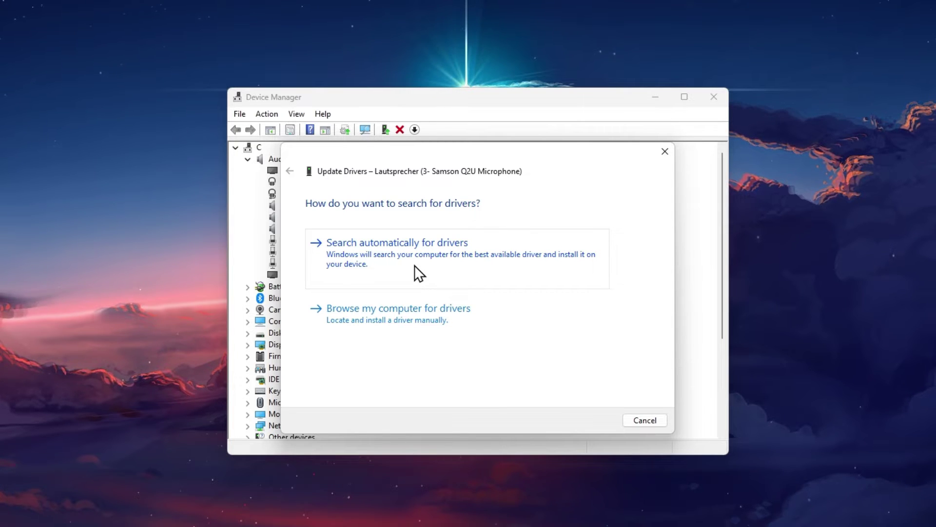
left_click(665, 155)
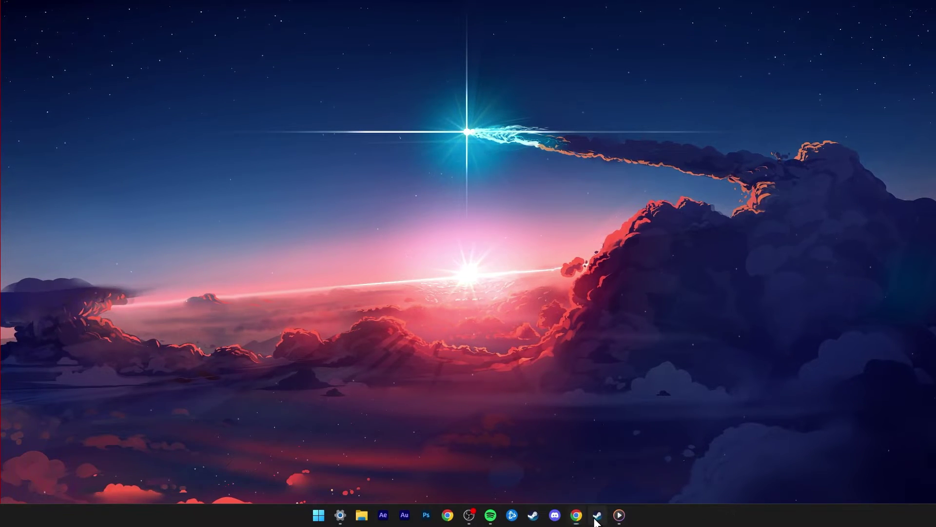
Step: Open the Local Files properties of Call of Duty in the Steam library
left_click(598, 516)
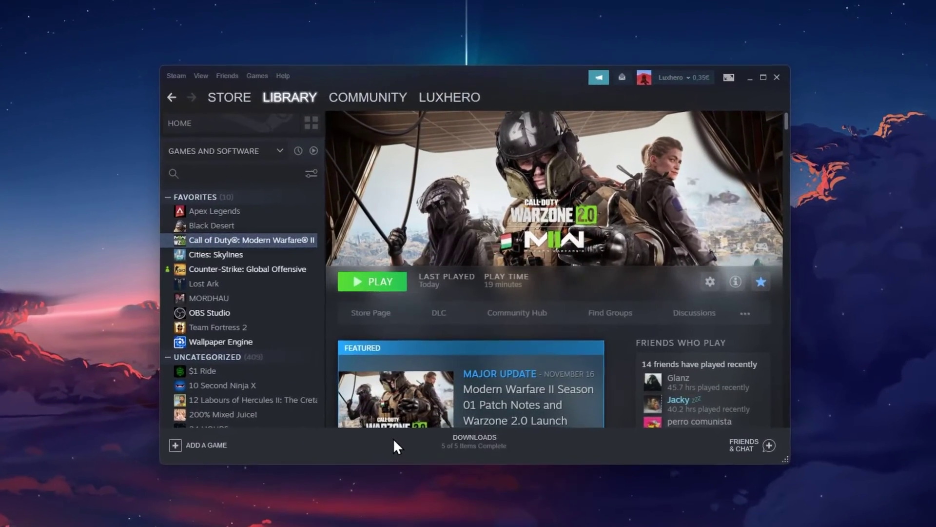
right_click(285, 241)
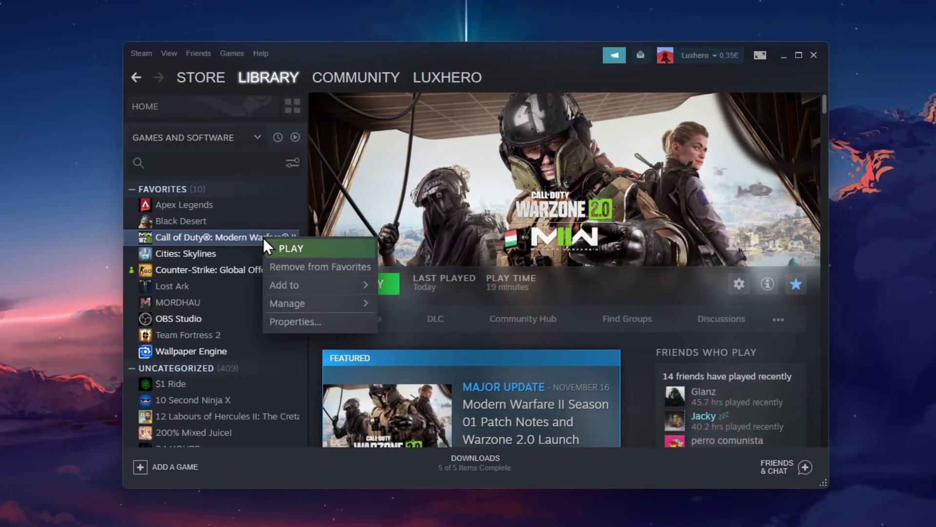
left_click(277, 322)
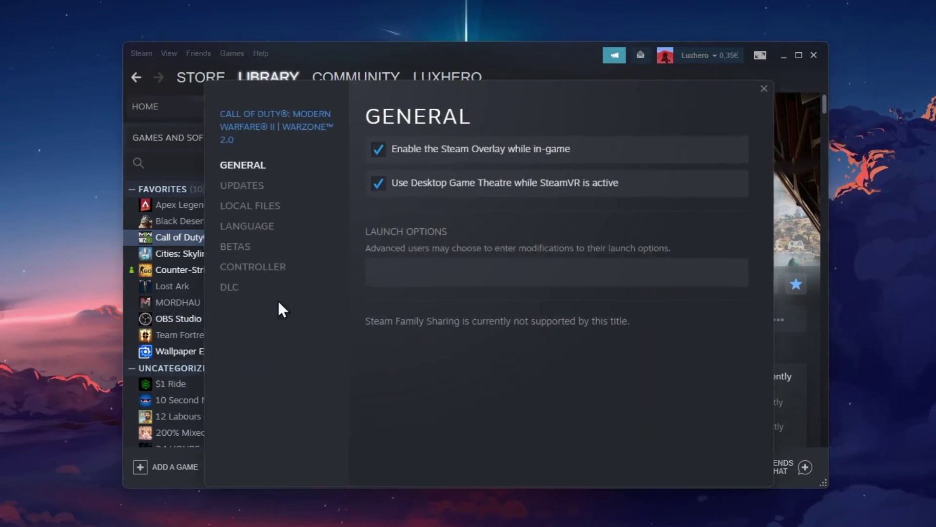
left_click(783, 57)
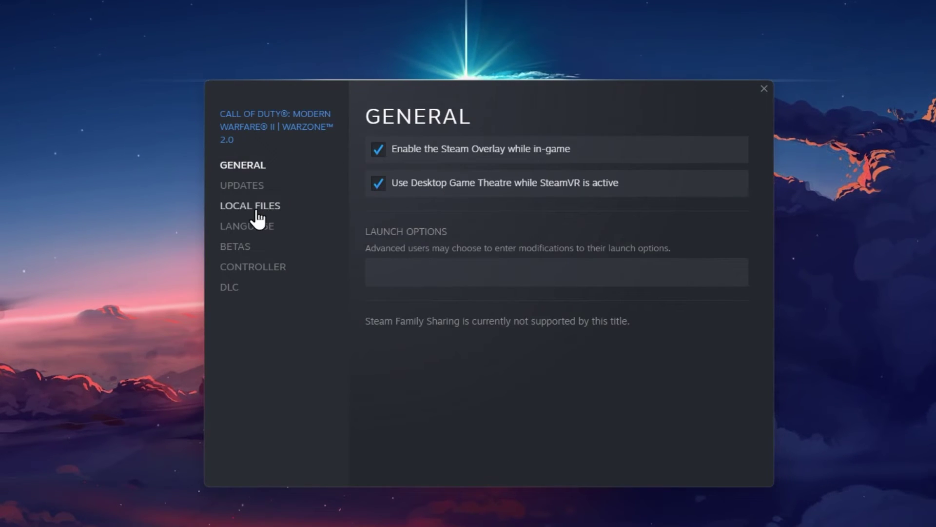
left_click(257, 210)
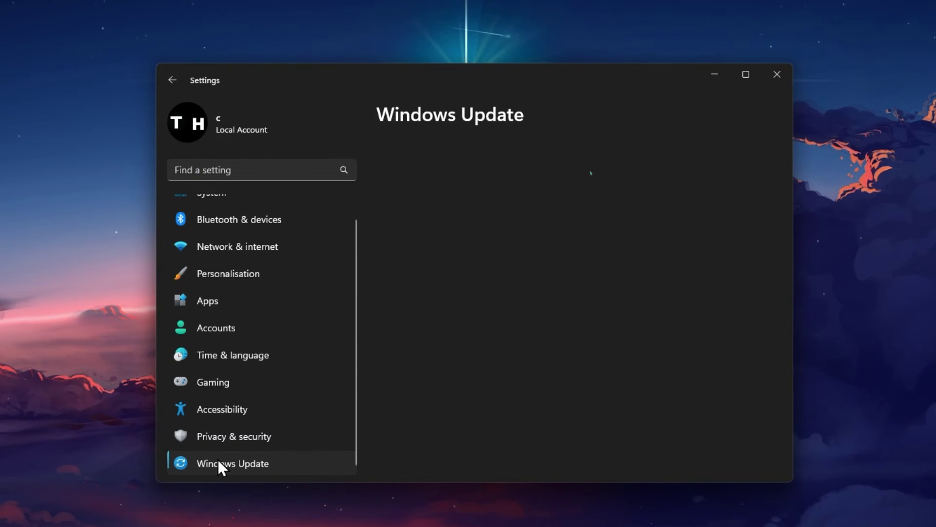
Step: Run Check for updates on the Windows Update page
left_click(715, 181)
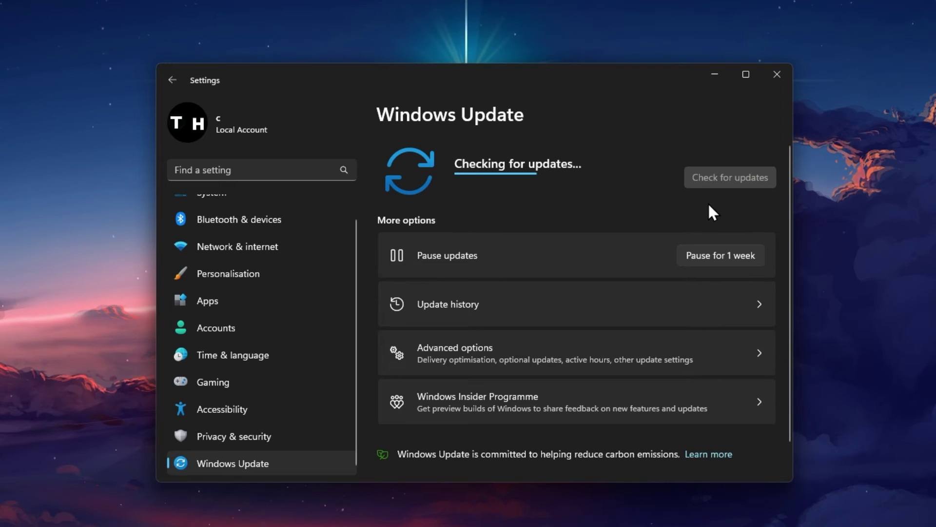